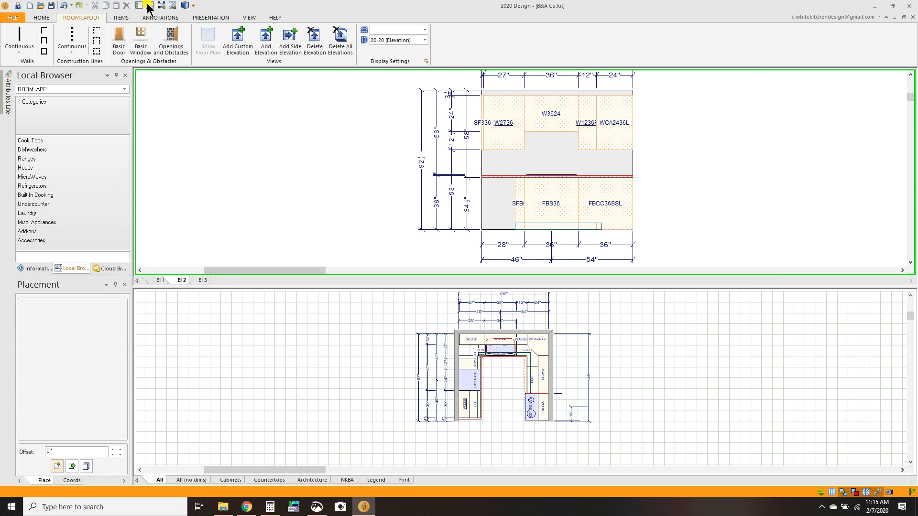
- Open a perspective rendering of the kitchen design that looks into the room
{"action": "left_click", "coordinate": [211, 18]}
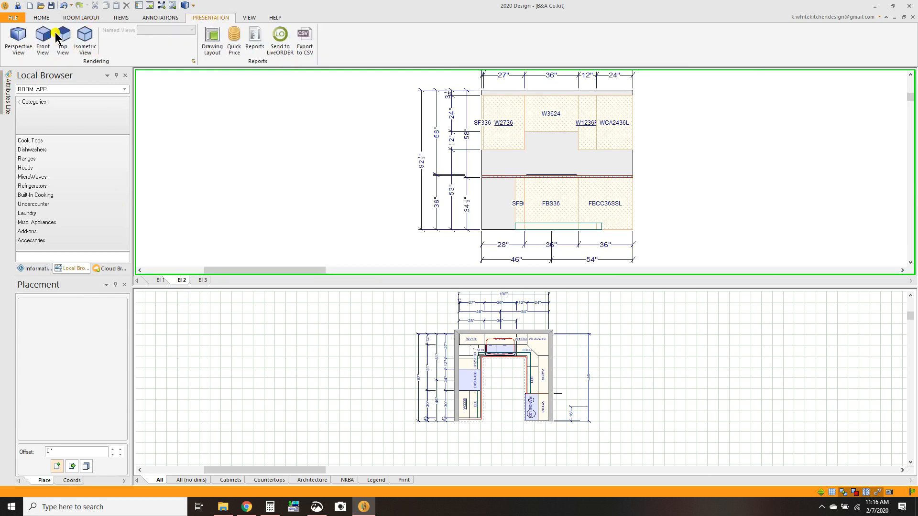
{"action": "left_click", "coordinate": [19, 34]}
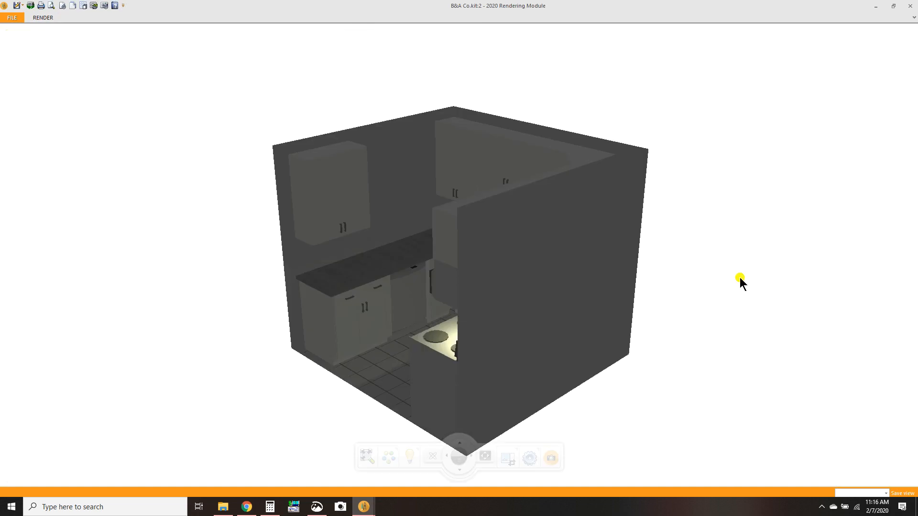
{"action": "left_click_drag", "start_coordinate": [458, 298], "coordinate": [516, 245]}
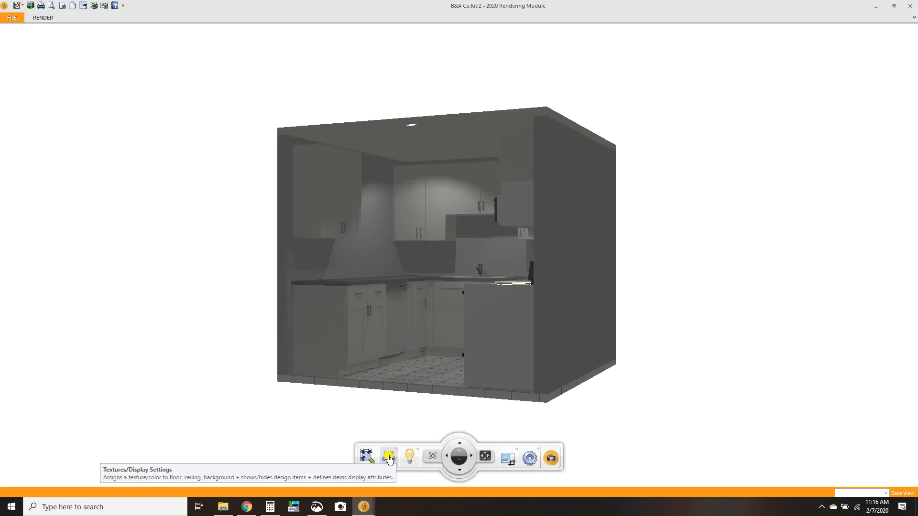
{"action": "left_click", "coordinate": [393, 461]}
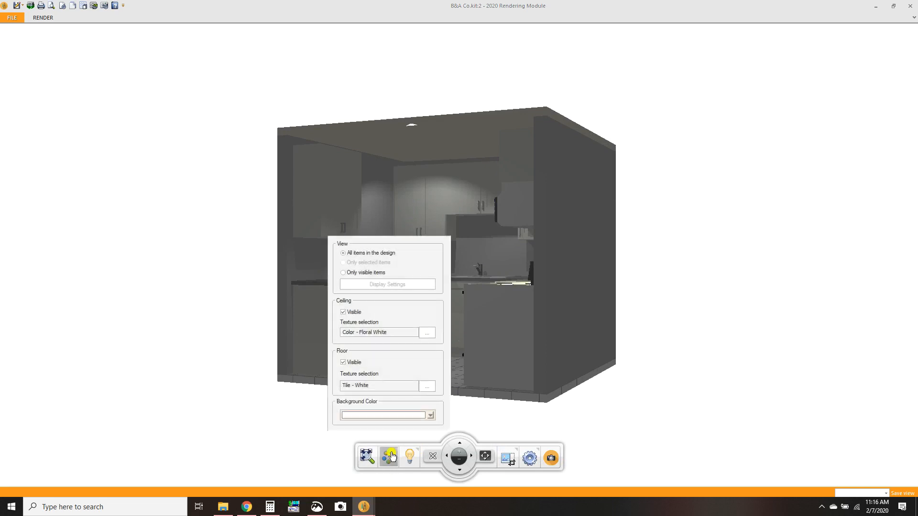
{"action": "left_click", "coordinate": [343, 311]}
{"action": "left_click", "coordinate": [427, 334]}
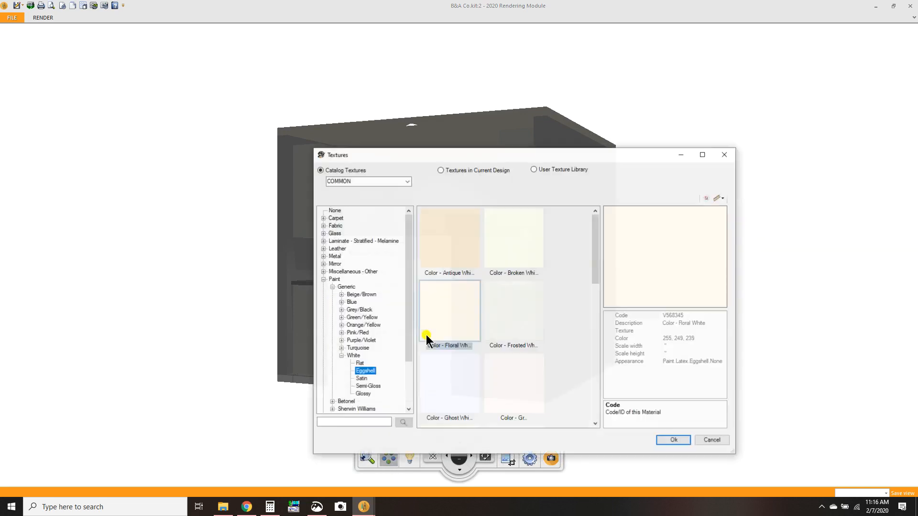
{"action": "left_click", "coordinate": [711, 440]}
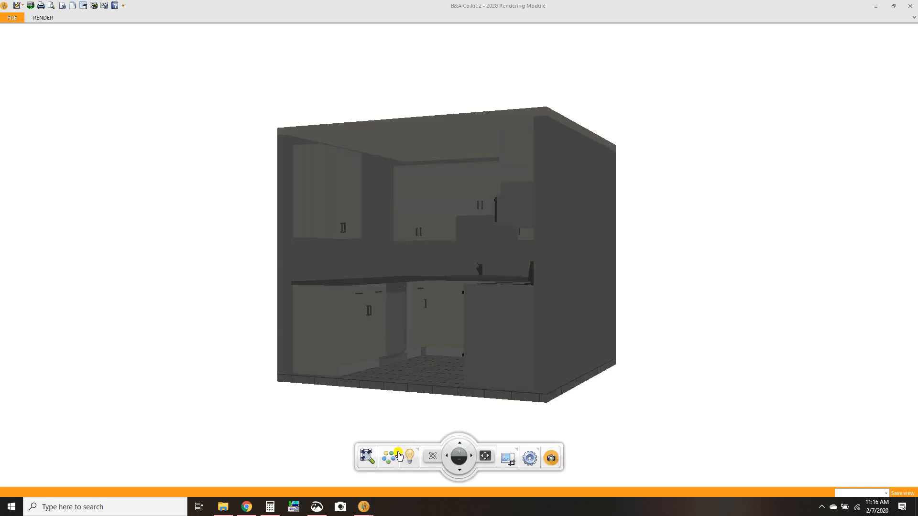
- Hide the ceiling through the rendering's texture and display settings
{"action": "left_click", "coordinate": [389, 458]}
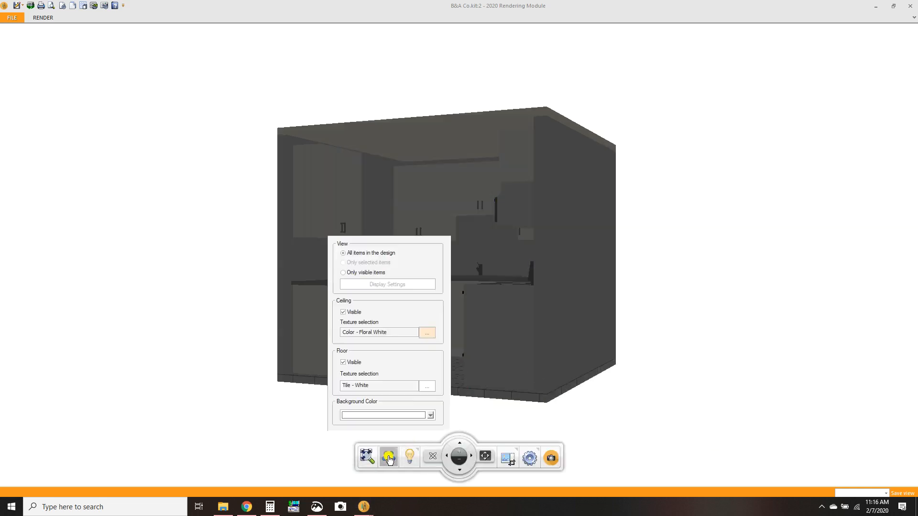
{"action": "left_click", "coordinate": [343, 312]}
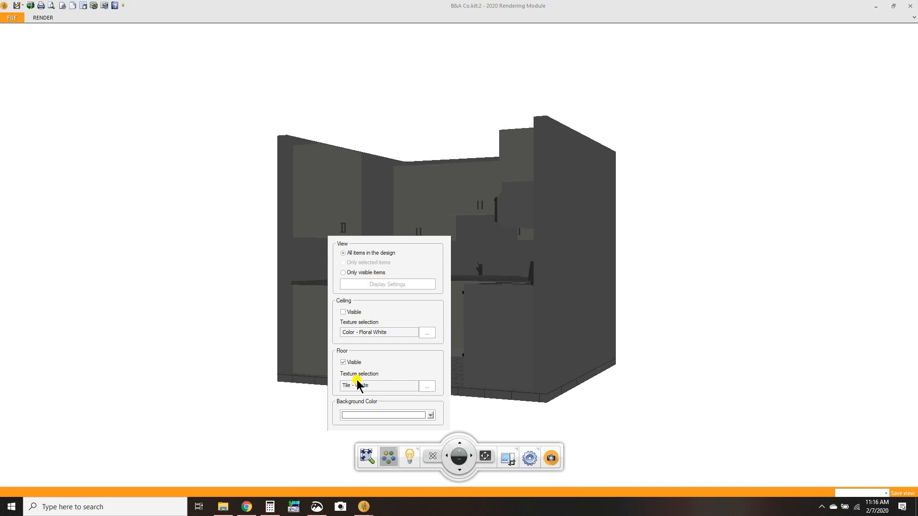
- Apply the generic matte maple wood floor texture "Floor - Wood Slated Bleach (vert)" to the floor, and close the rendering
{"action": "left_click", "coordinate": [429, 386]}
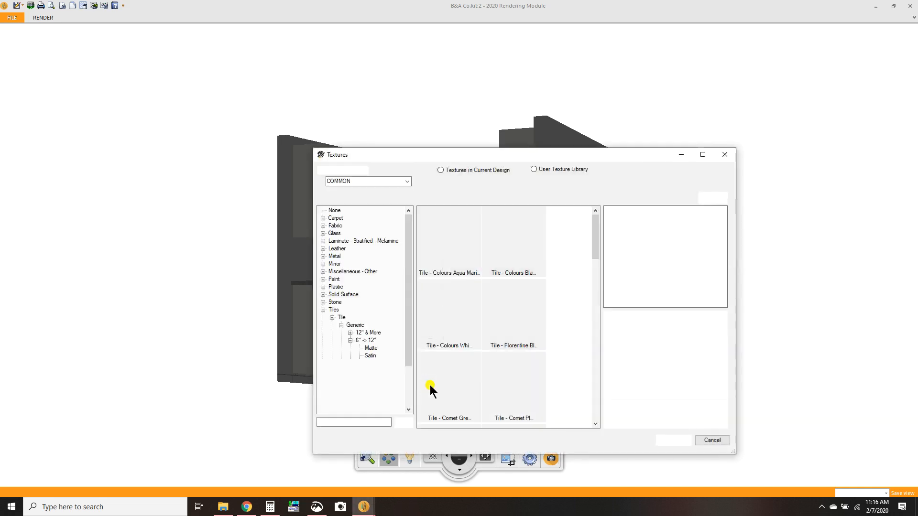
{"action": "left_click", "coordinate": [323, 310]}
{"action": "left_click", "coordinate": [324, 325]}
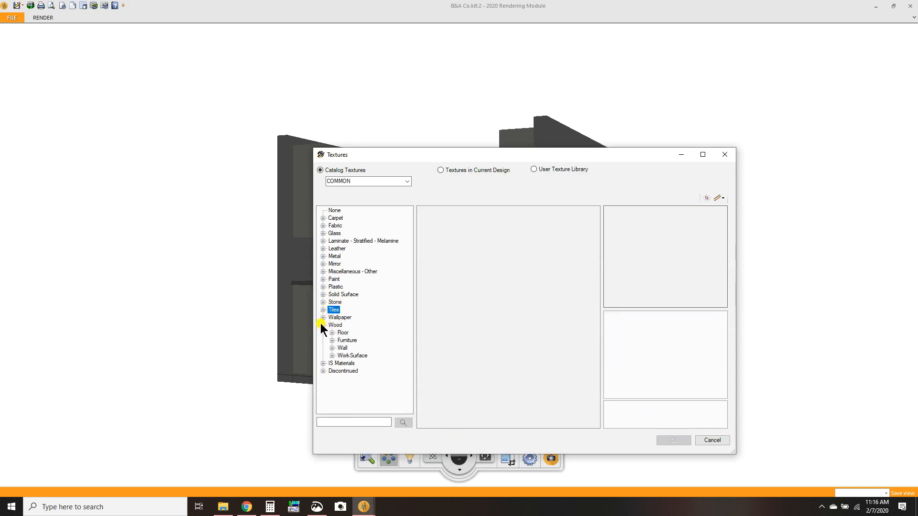
{"action": "left_click", "coordinate": [332, 333]}
{"action": "left_click", "coordinate": [340, 341]}
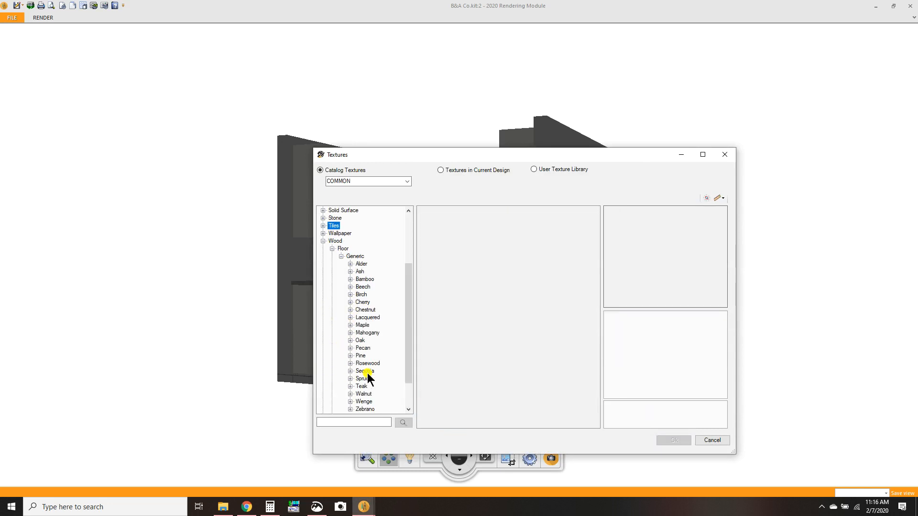
{"action": "left_click", "coordinate": [350, 325]}
{"action": "left_click", "coordinate": [371, 332]}
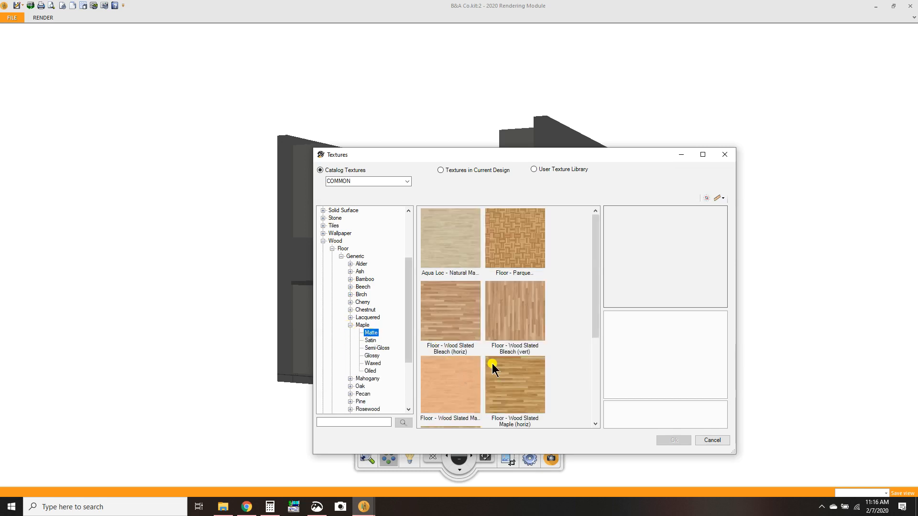
{"action": "left_click", "coordinate": [508, 308]}
{"action": "left_click", "coordinate": [681, 440]}
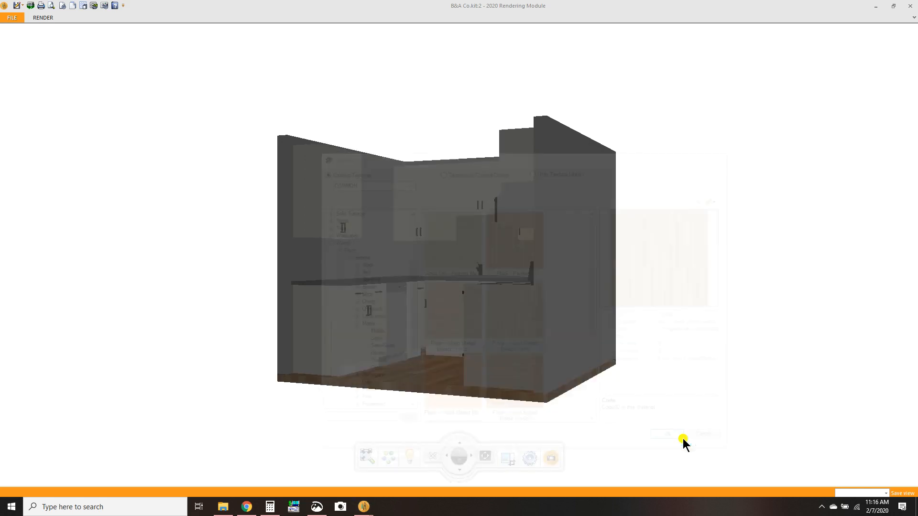
{"action": "left_click_drag", "start_coordinate": [481, 359], "coordinate": [516, 380]}
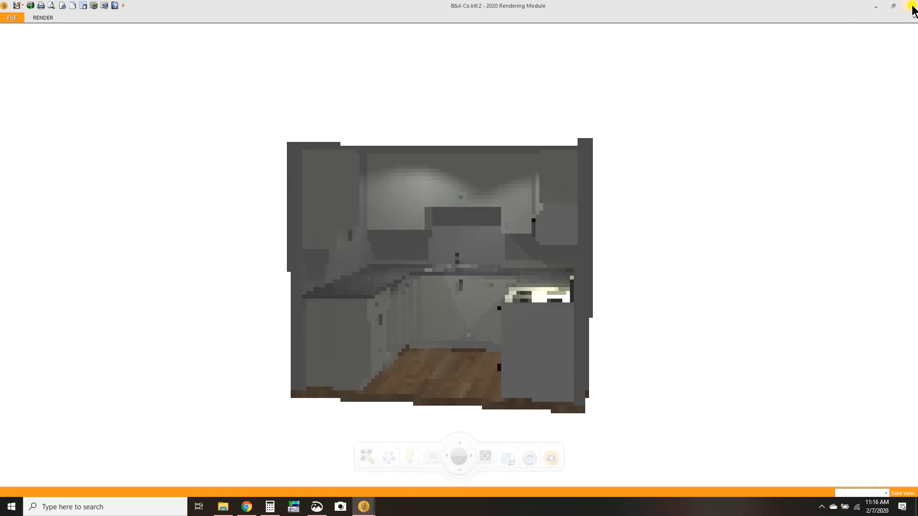
{"action": "left_click", "coordinate": [912, 7]}
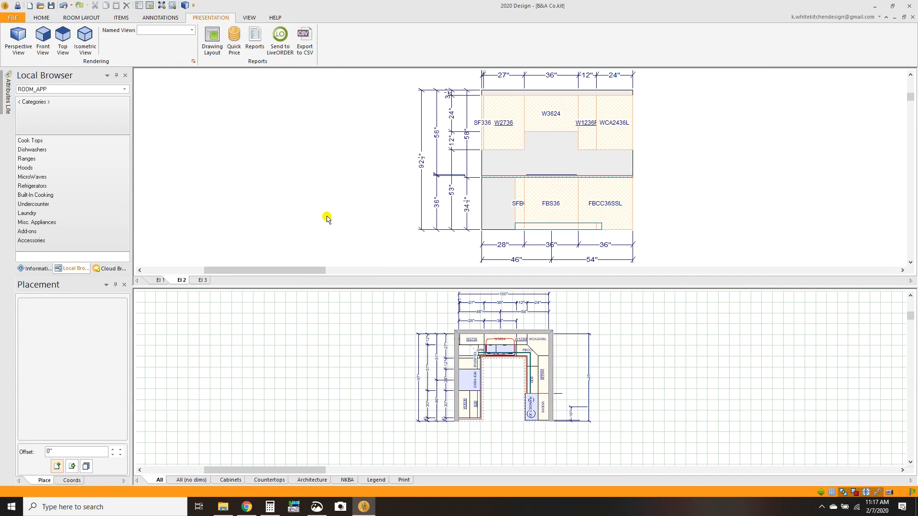
- Open the texture selection for the inside finish in the material properties of the back wall, Wall #2
{"action": "left_click", "coordinate": [506, 333]}
{"action": "right_click", "coordinate": [506, 334]}
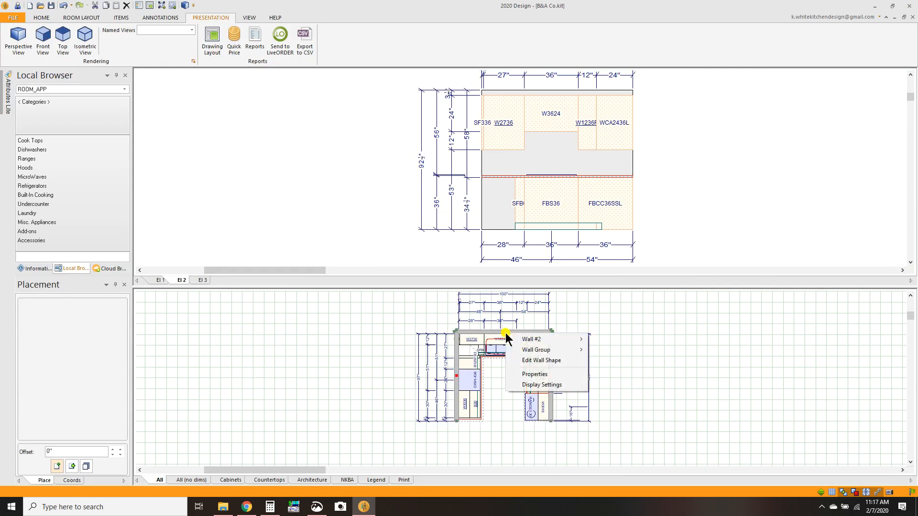
{"action": "left_click", "coordinate": [536, 374]}
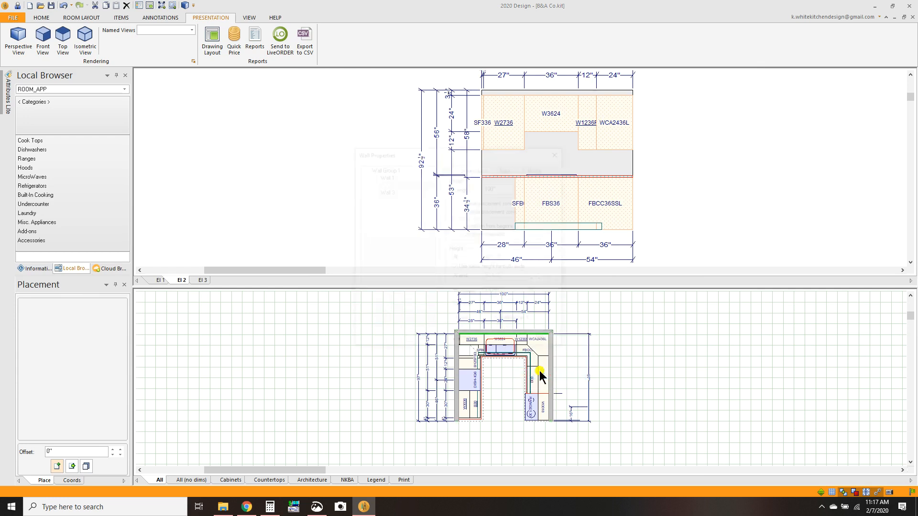
{"action": "left_click_drag", "start_coordinate": [450, 155], "coordinate": [693, 171]}
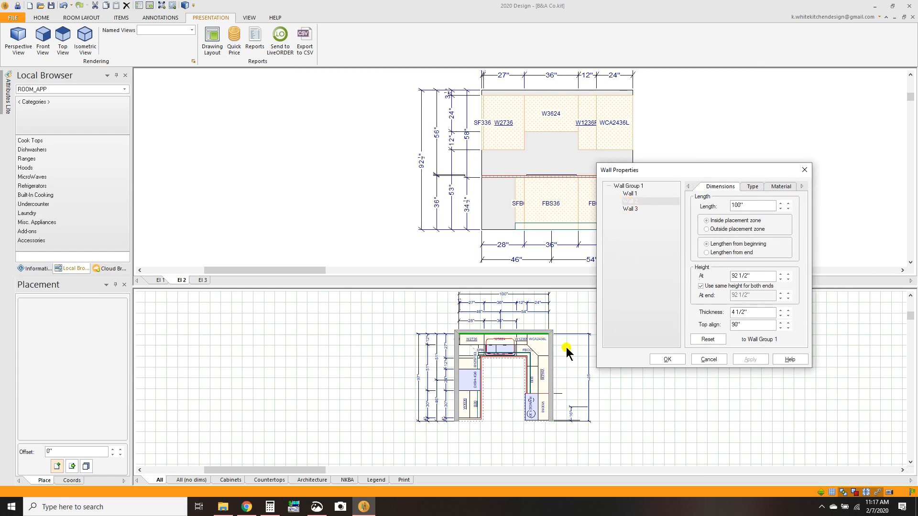
{"action": "left_click", "coordinate": [786, 187]}
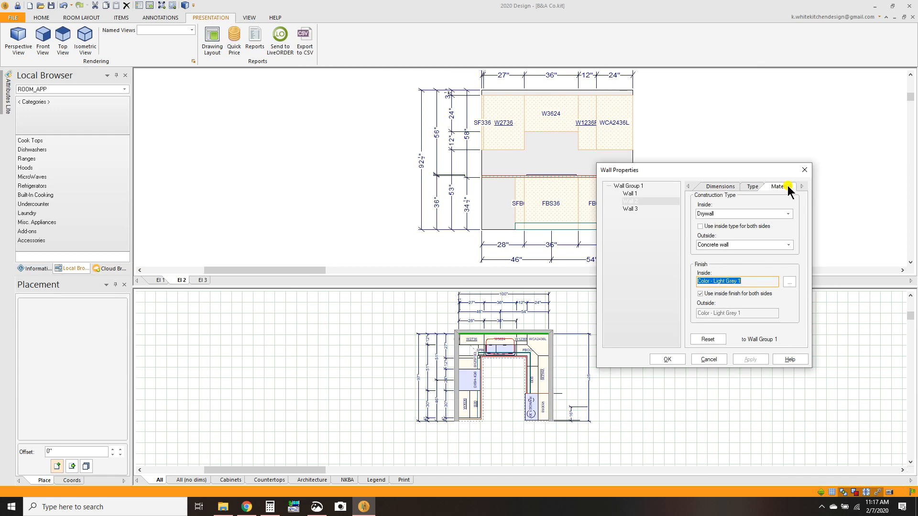
{"action": "left_click", "coordinate": [789, 282]}
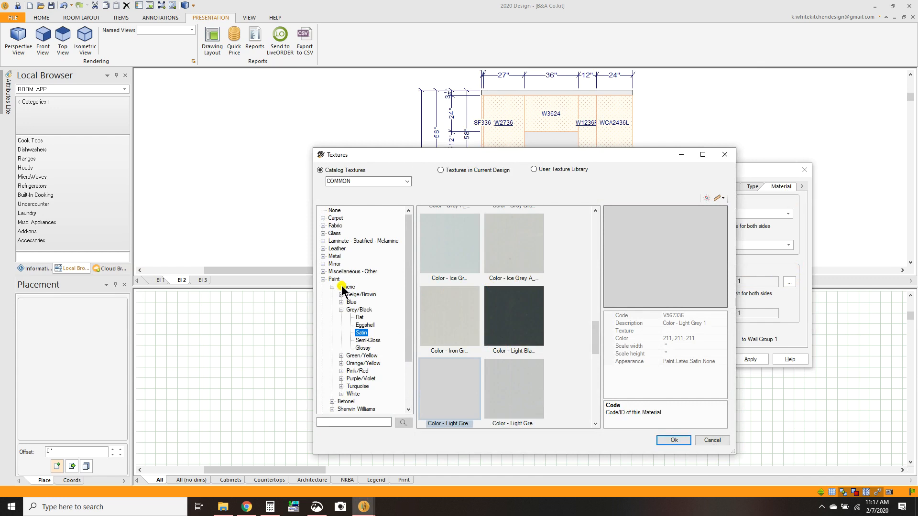
{"action": "left_click", "coordinate": [325, 280]}
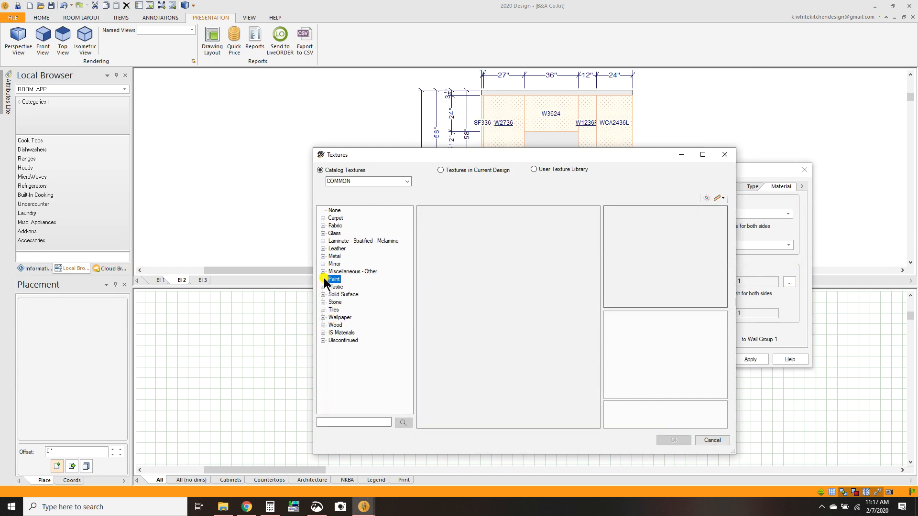
{"action": "left_click", "coordinate": [323, 311]}
{"action": "left_click", "coordinate": [323, 310]}
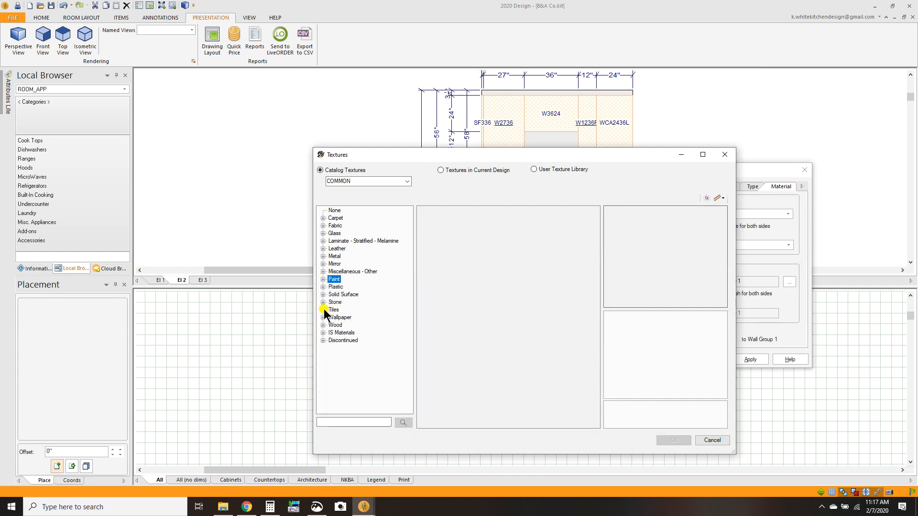
- Import the Tuape Subway image from the Pictures Tile folder into the User Texture Library, resized to the Large format
{"action": "left_click", "coordinate": [559, 171]}
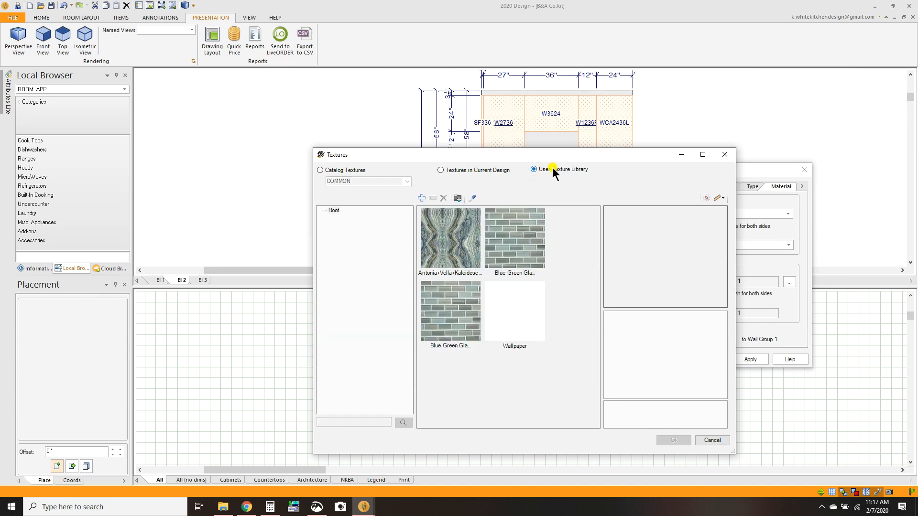
{"action": "left_click", "coordinate": [457, 198]}
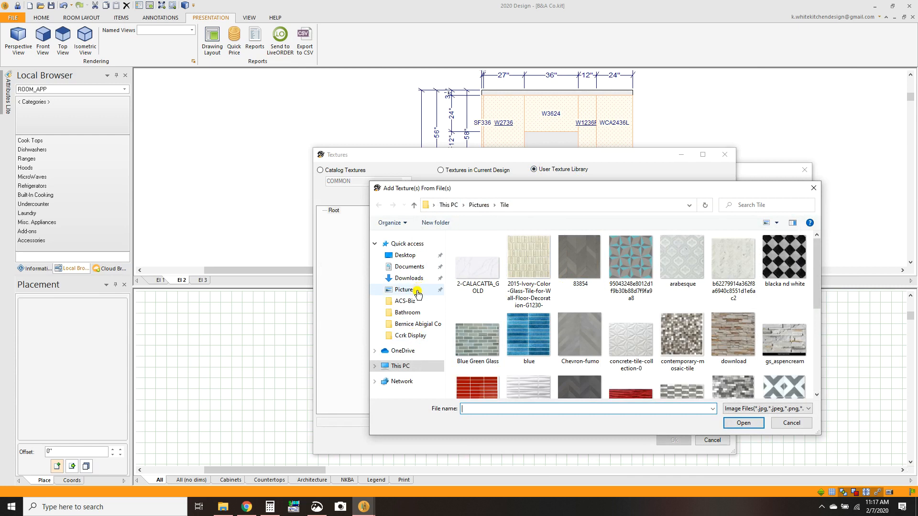
{"action": "left_click", "coordinate": [476, 204]}
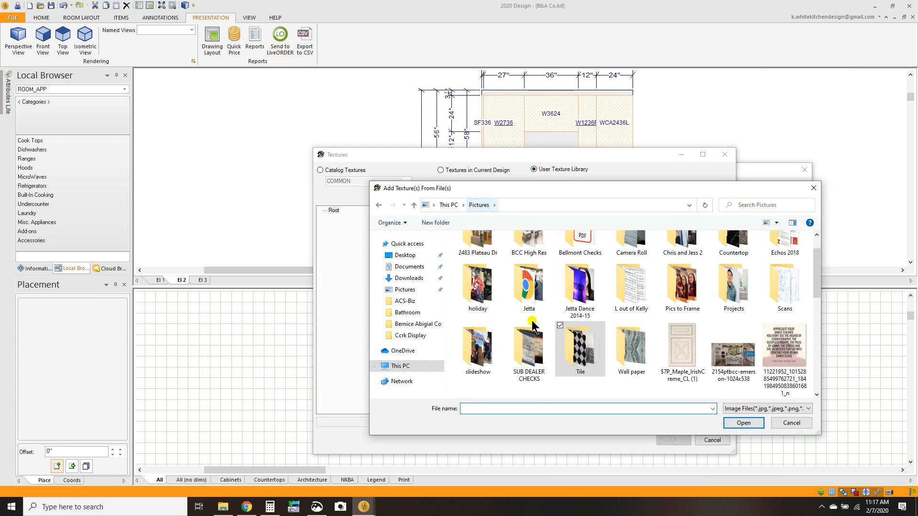
{"action": "double_click", "coordinate": [573, 346]}
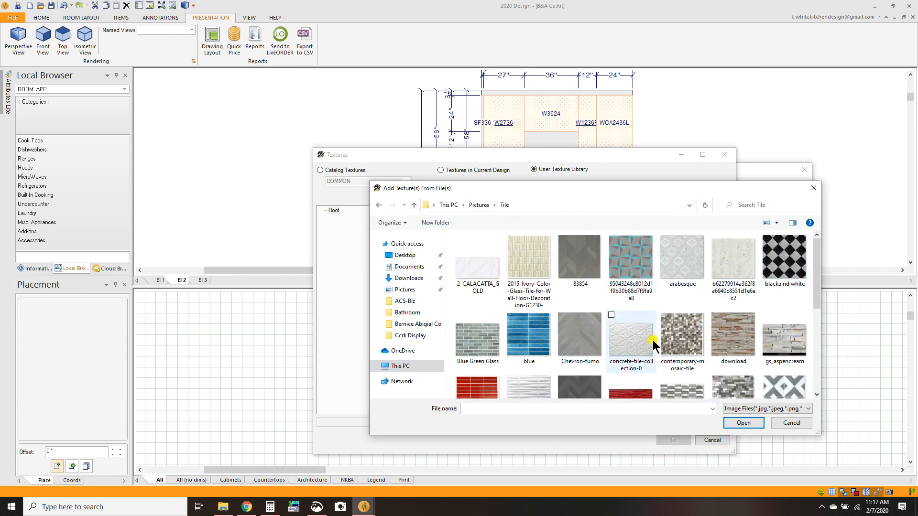
{"action": "left_click_drag", "start_coordinate": [816, 272], "coordinate": [827, 365]}
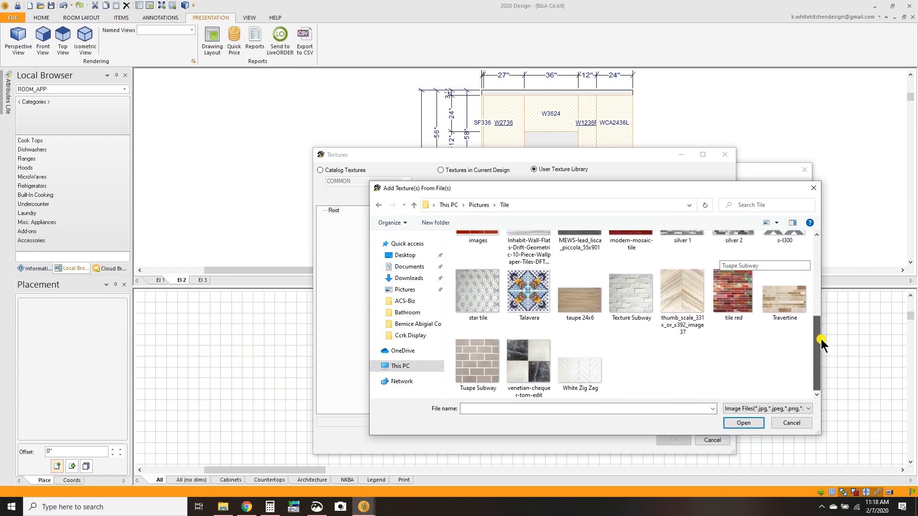
{"action": "left_click_drag", "start_coordinate": [821, 332], "coordinate": [833, 381]}
{"action": "left_click", "coordinate": [486, 367]}
{"action": "left_click", "coordinate": [740, 422]}
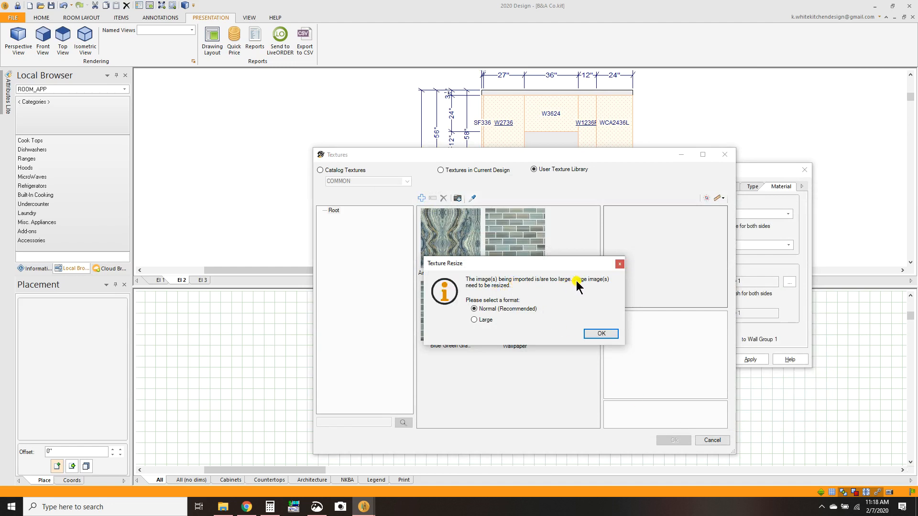
{"action": "left_click", "coordinate": [473, 319]}
{"action": "left_click", "coordinate": [596, 335]}
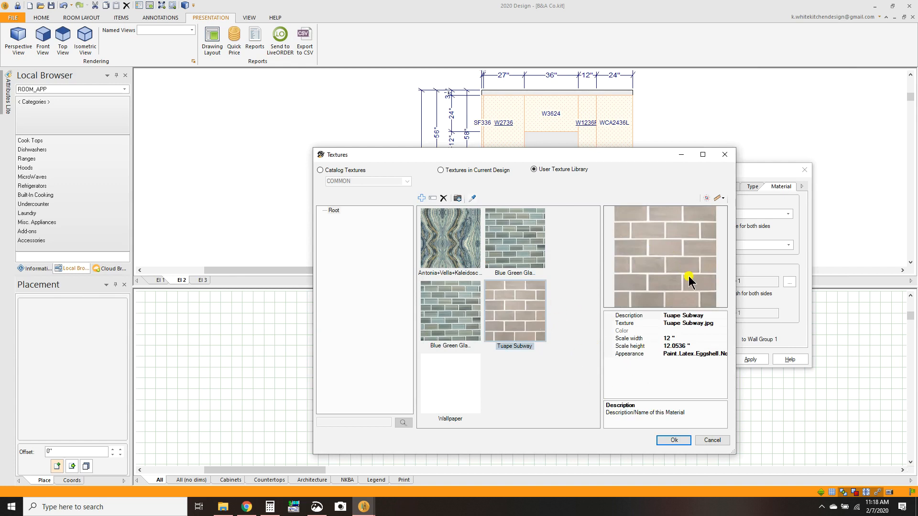
- Set the Tuape Subway texture's scale height to 18 inches and apply it as the back wall's inside finish
{"action": "left_click", "coordinate": [695, 345]}
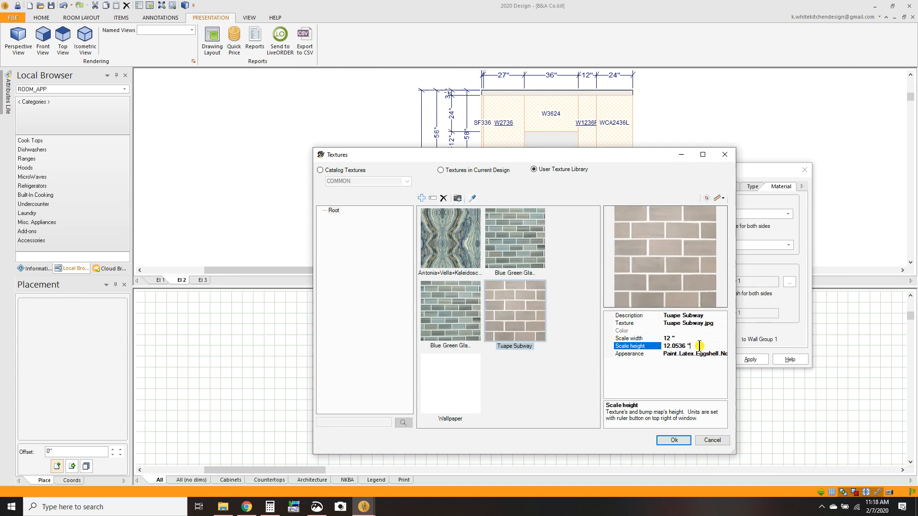
{"action": "type", "text": "18"}
{"action": "left_click", "coordinate": [651, 338]}
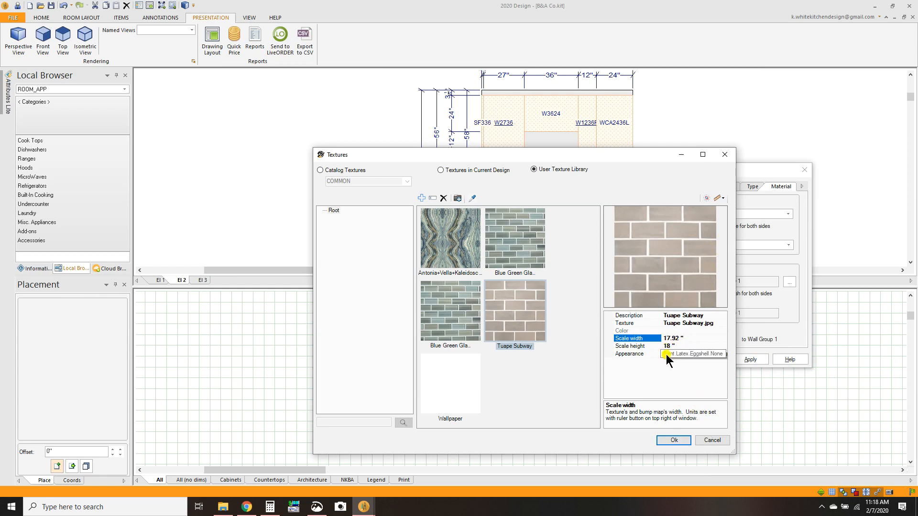
{"action": "left_click", "coordinate": [674, 440]}
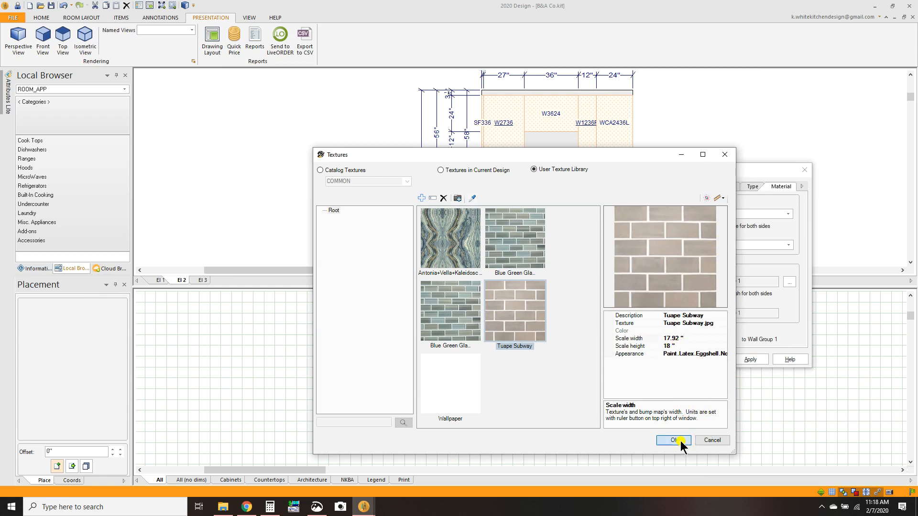
{"action": "left_click", "coordinate": [750, 359]}
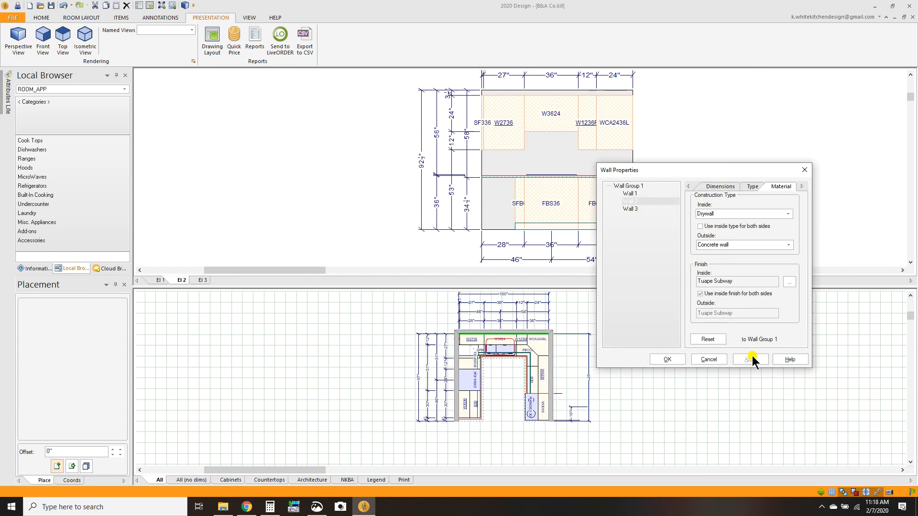
{"action": "left_click", "coordinate": [661, 358]}
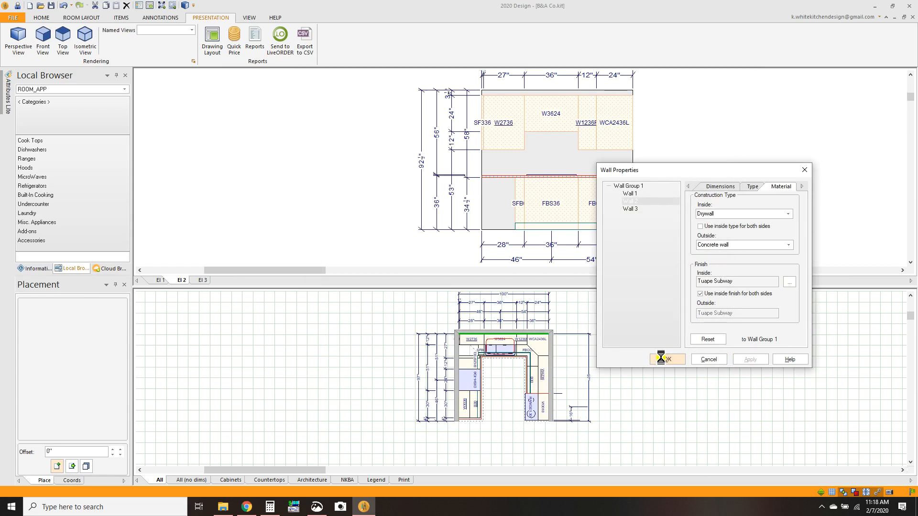
- Reopen the perspective rendering and examine the subway tile on the back wall from several angles
{"action": "left_click", "coordinate": [19, 37]}
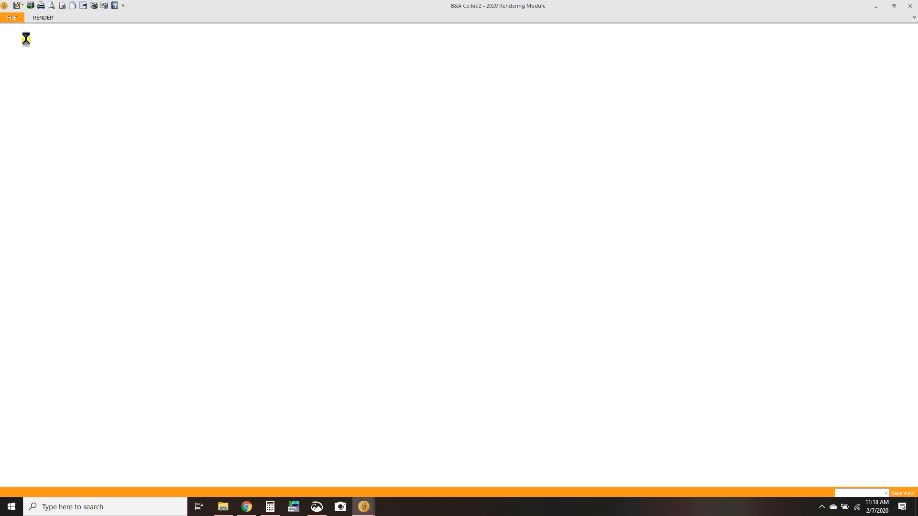
{"action": "left_click_drag", "start_coordinate": [345, 287], "coordinate": [469, 246]}
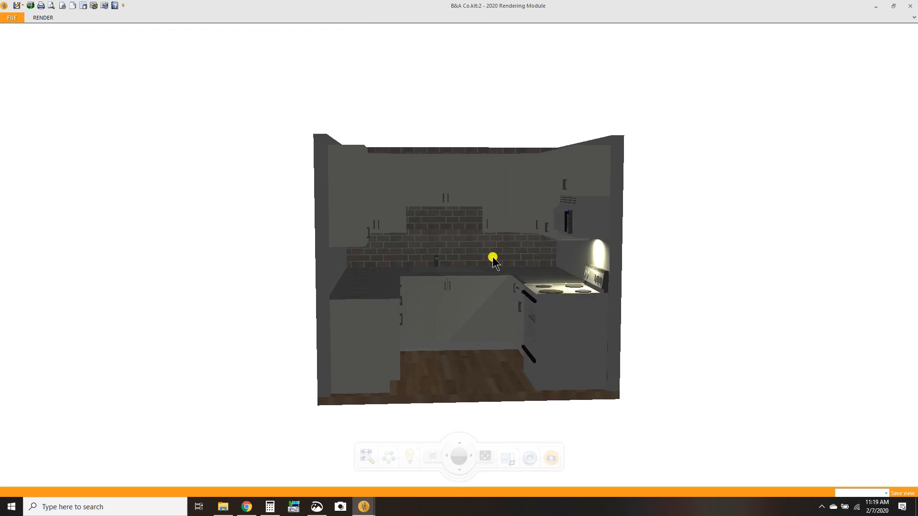
{"action": "left_click_drag", "start_coordinate": [481, 291], "coordinate": [436, 289]}
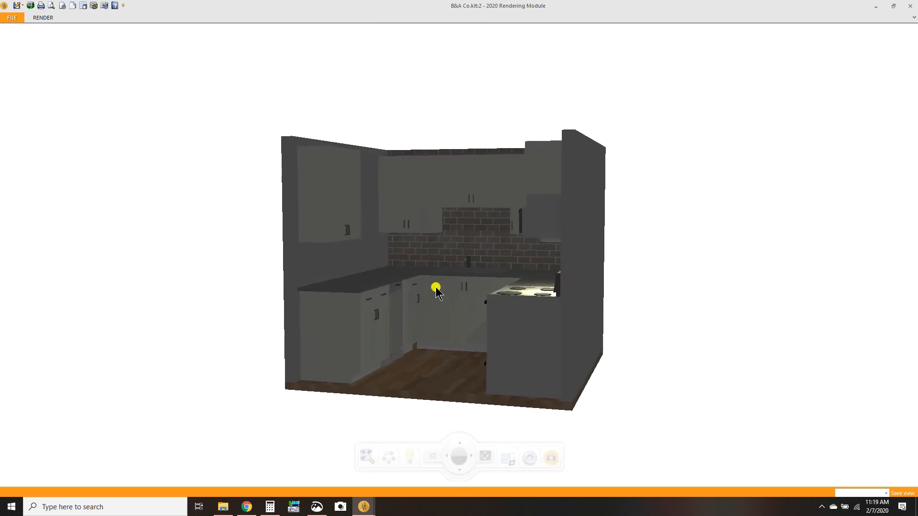
{"action": "left_click_drag", "start_coordinate": [484, 286], "coordinate": [524, 282]}
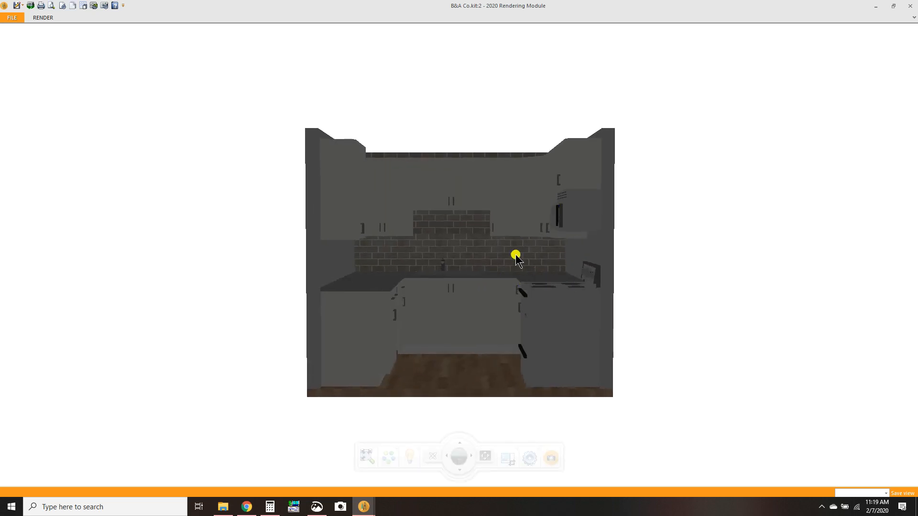